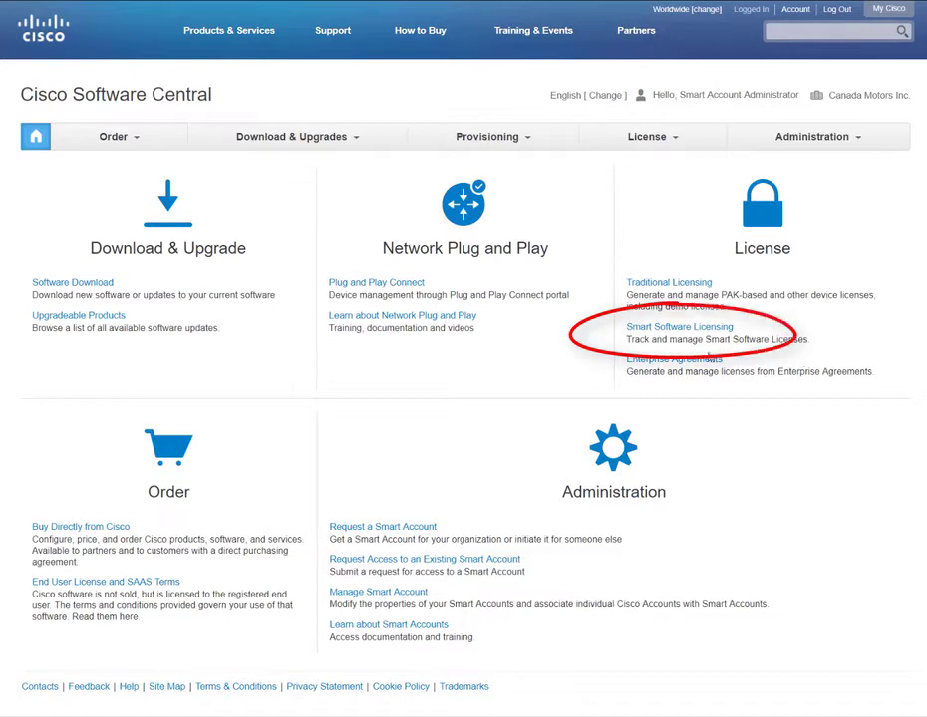
Leave the 52-record Alerts list for the Accounting virtual account's license inventory.
{"action": "left_click", "coordinate": [700, 329]}
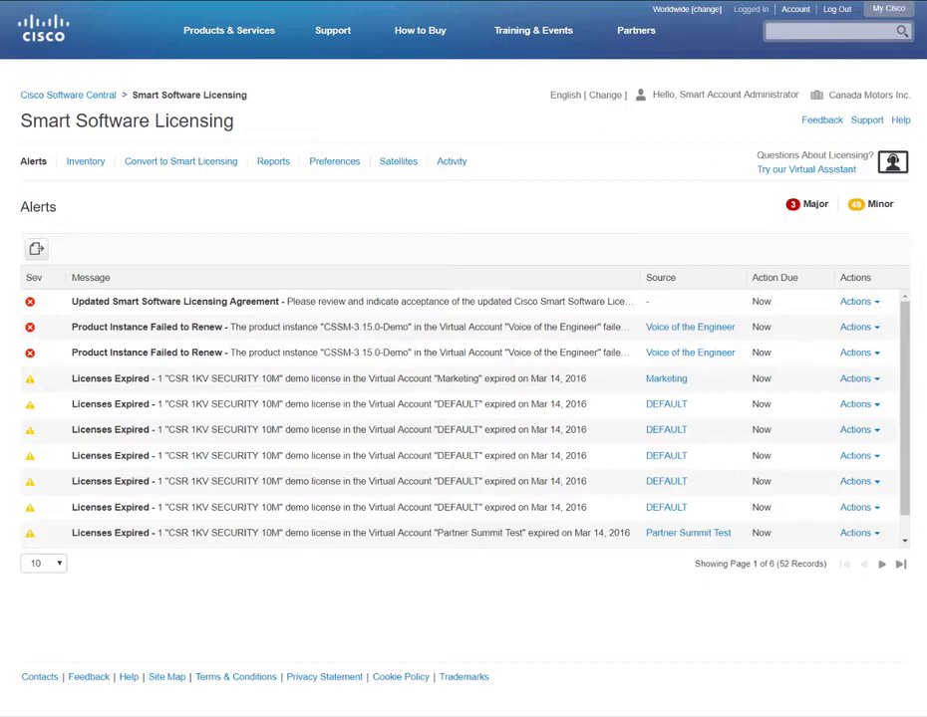
{"action": "left_click", "coordinate": [79, 163]}
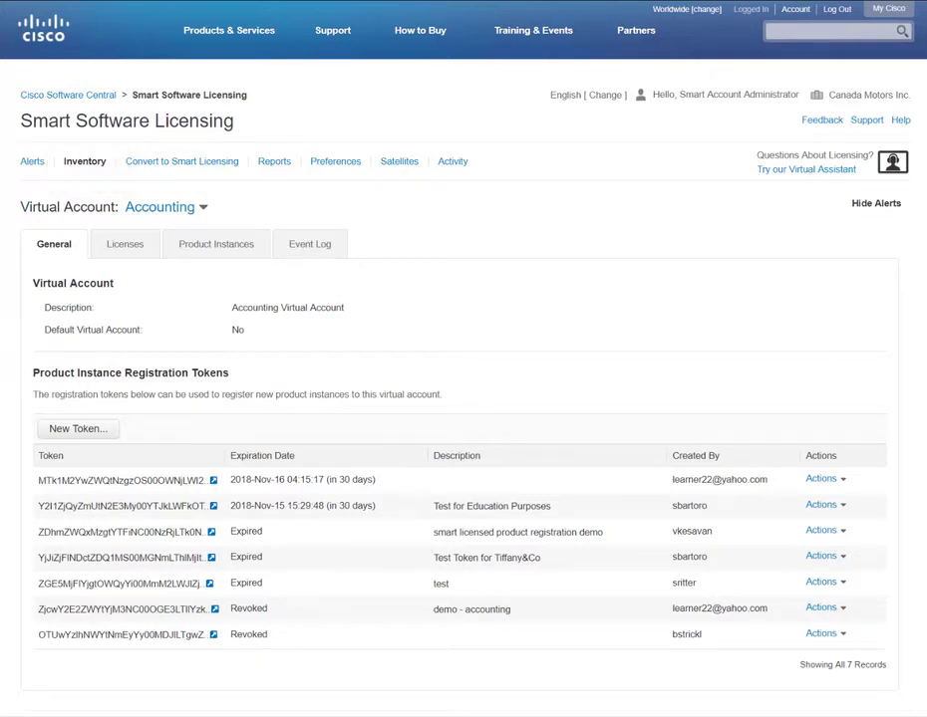
{"action": "left_click", "coordinate": [159, 213]}
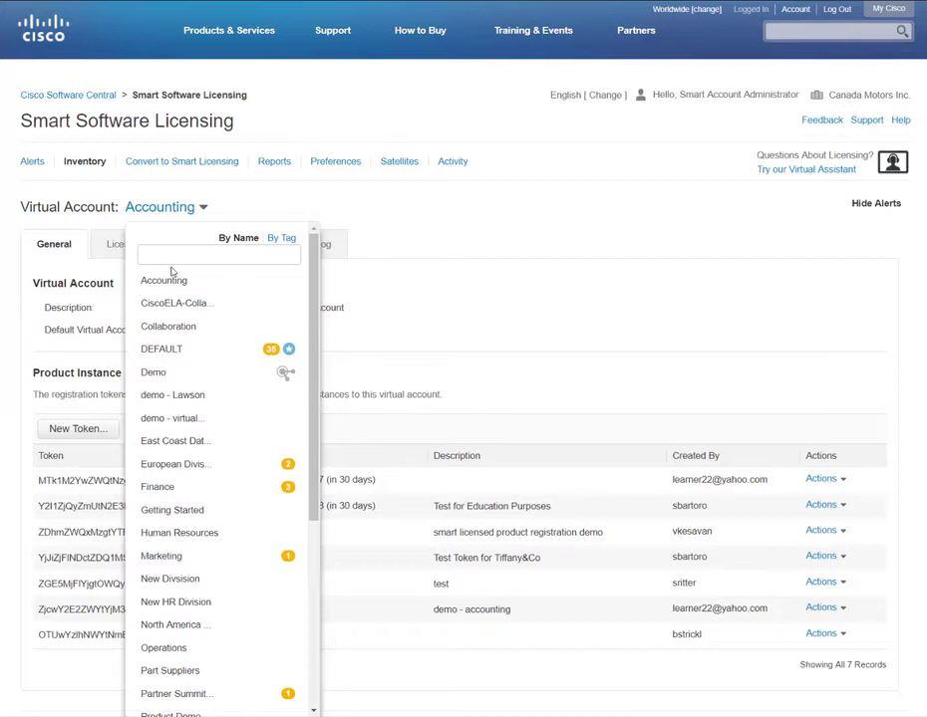
{"action": "left_click", "coordinate": [280, 240]}
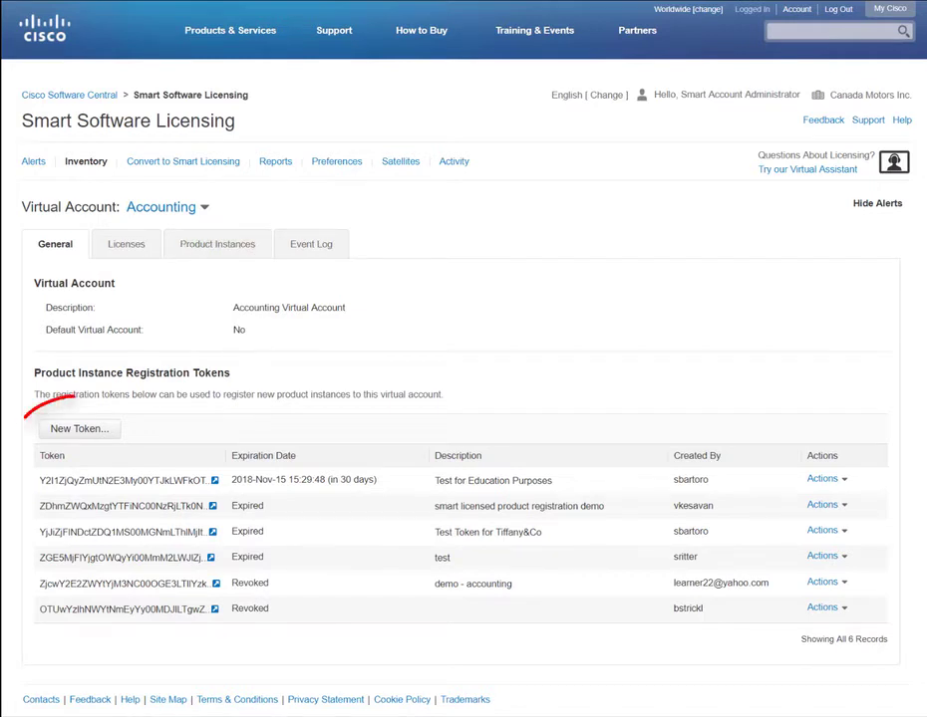
Create a registration token expiring after 30 days, then view Accounting's 4 prepaid licenses.
{"action": "left_click", "coordinate": [60, 433]}
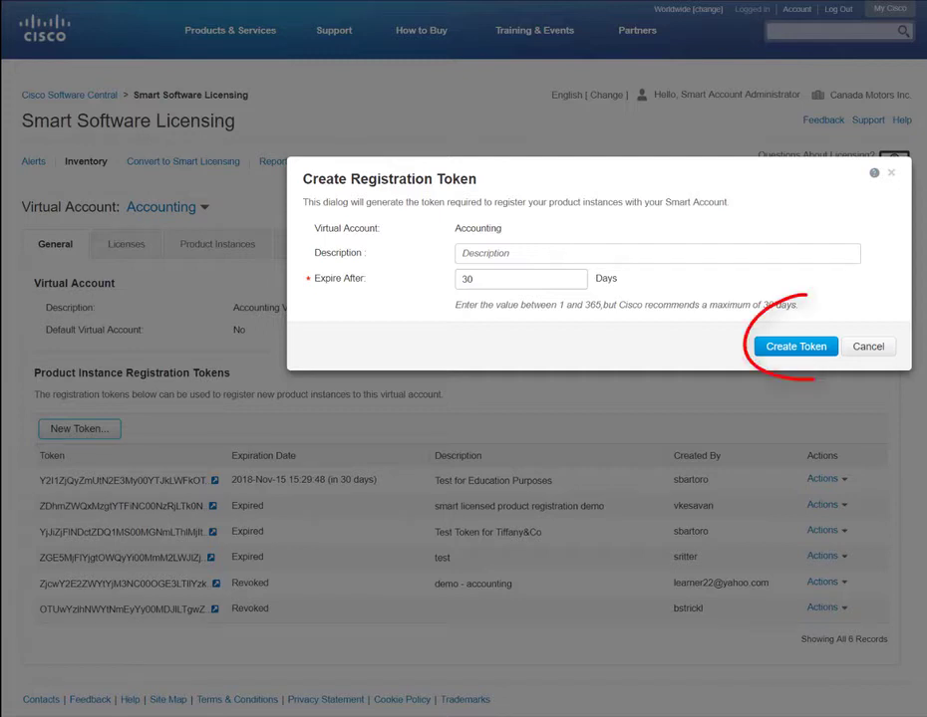
{"action": "left_click", "coordinate": [776, 349]}
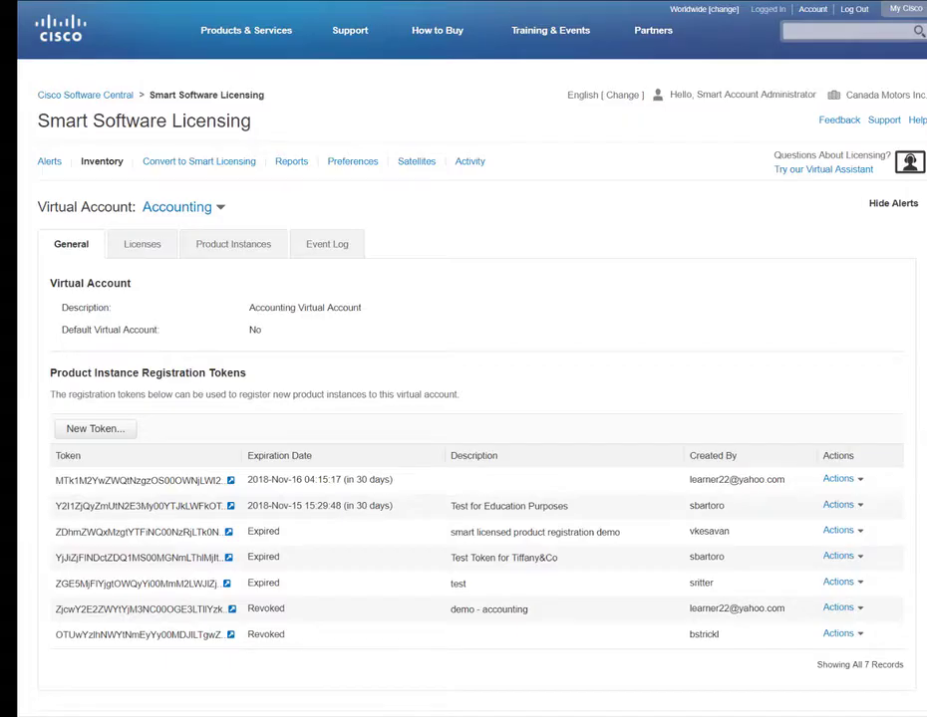
{"action": "left_click", "coordinate": [130, 249]}
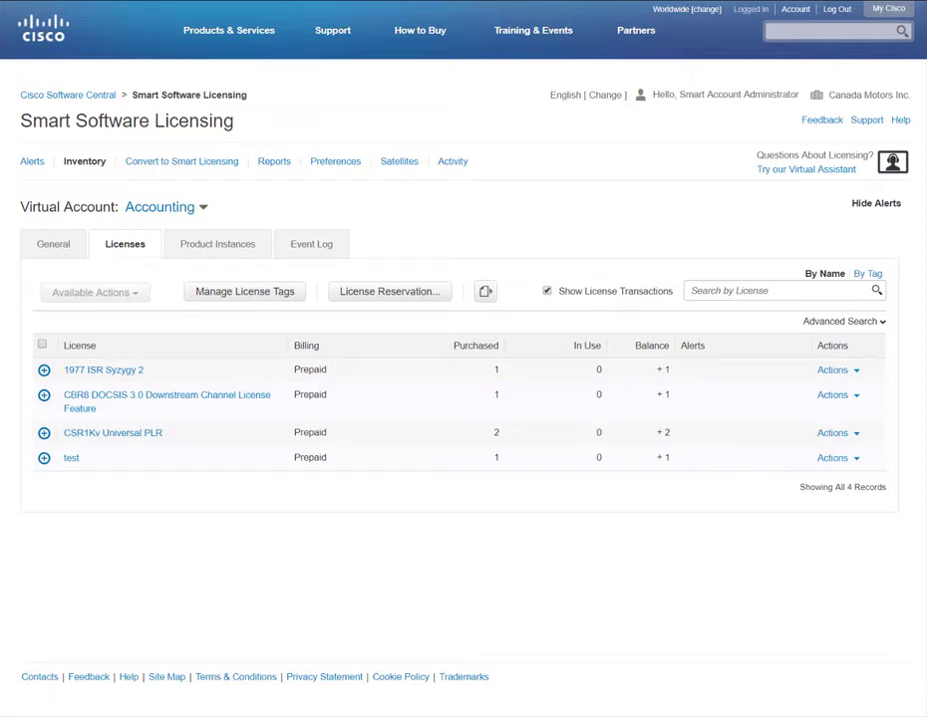
Select all 4 Accounting licenses and choose Transfer... from Available Actions.
{"action": "left_click", "coordinate": [43, 346]}
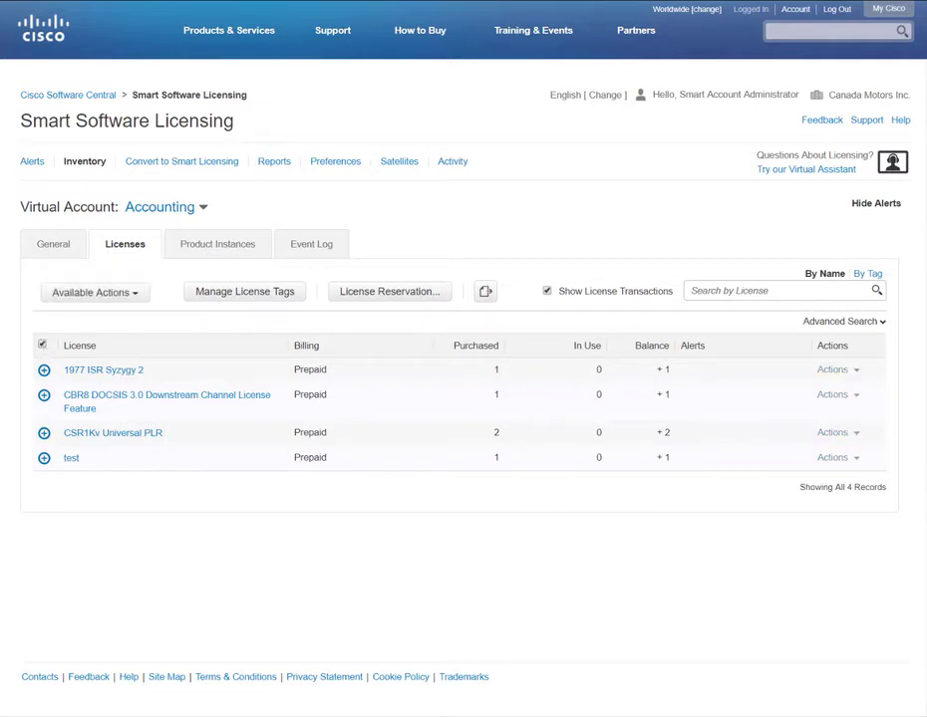
{"action": "left_click", "coordinate": [80, 294]}
{"action": "left_click", "coordinate": [80, 326]}
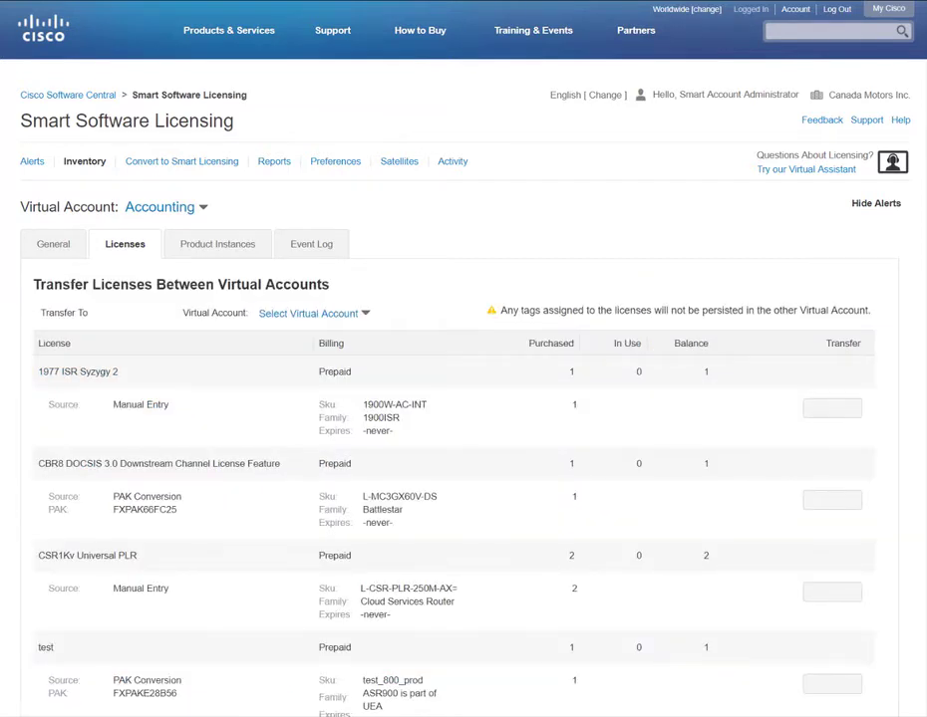
Transfer 1 license of 1977 ISR Syzygy 2 to the Collaboration account after previewing it.
{"action": "left_click", "coordinate": [296, 312]}
{"action": "left_click", "coordinate": [290, 406]}
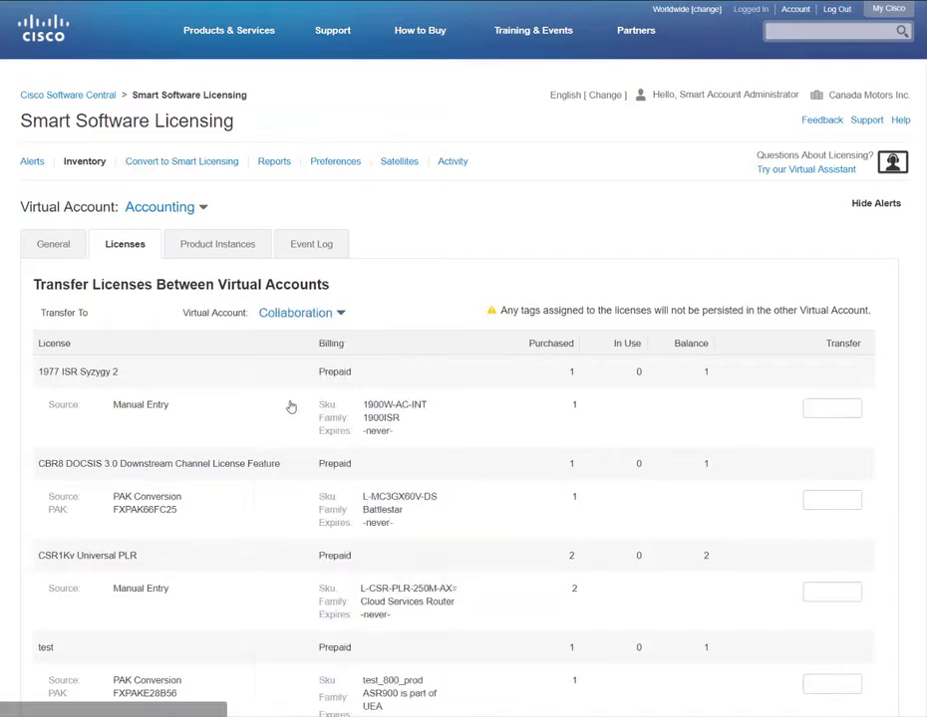
{"action": "left_click", "coordinate": [817, 408]}
{"action": "type", "text": "1"}
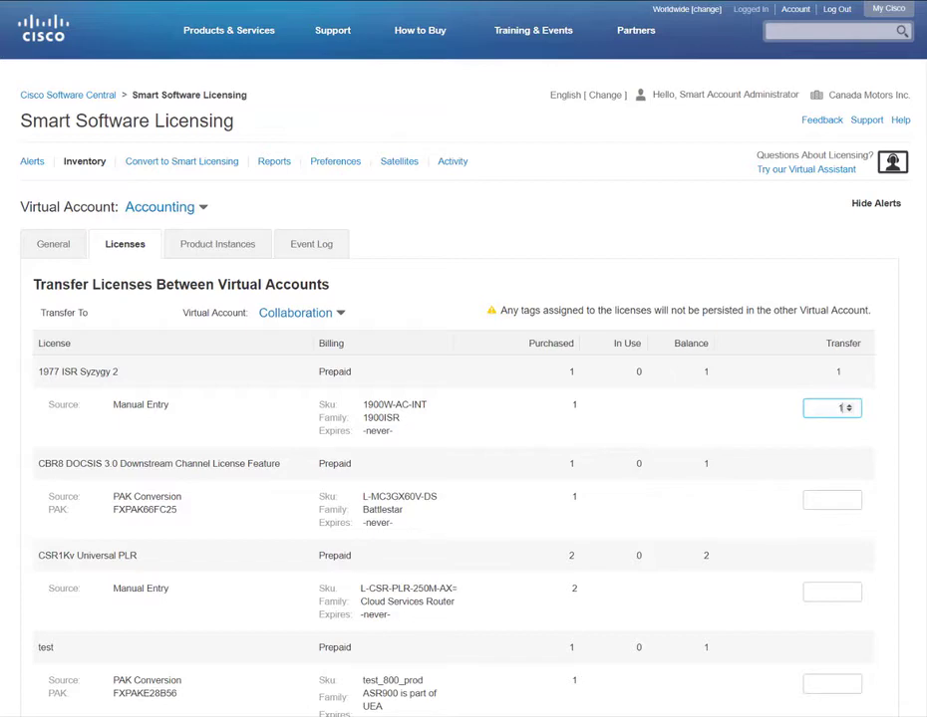
{"action": "scroll", "coordinate": [837, 408], "scroll_direction": "down", "scroll_amount": 3}
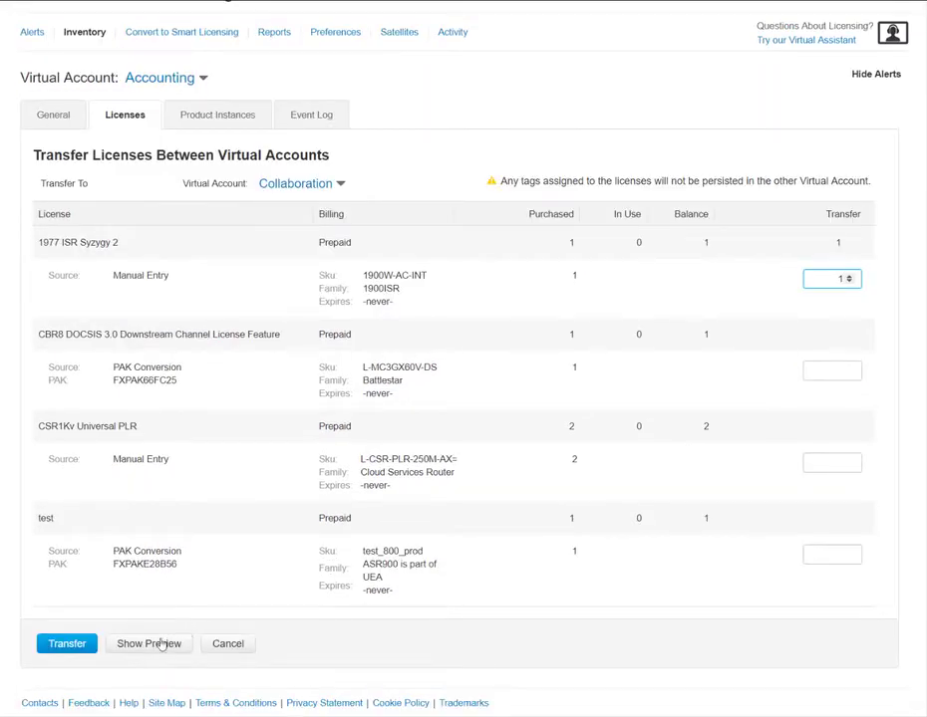
{"action": "left_click", "coordinate": [158, 645]}
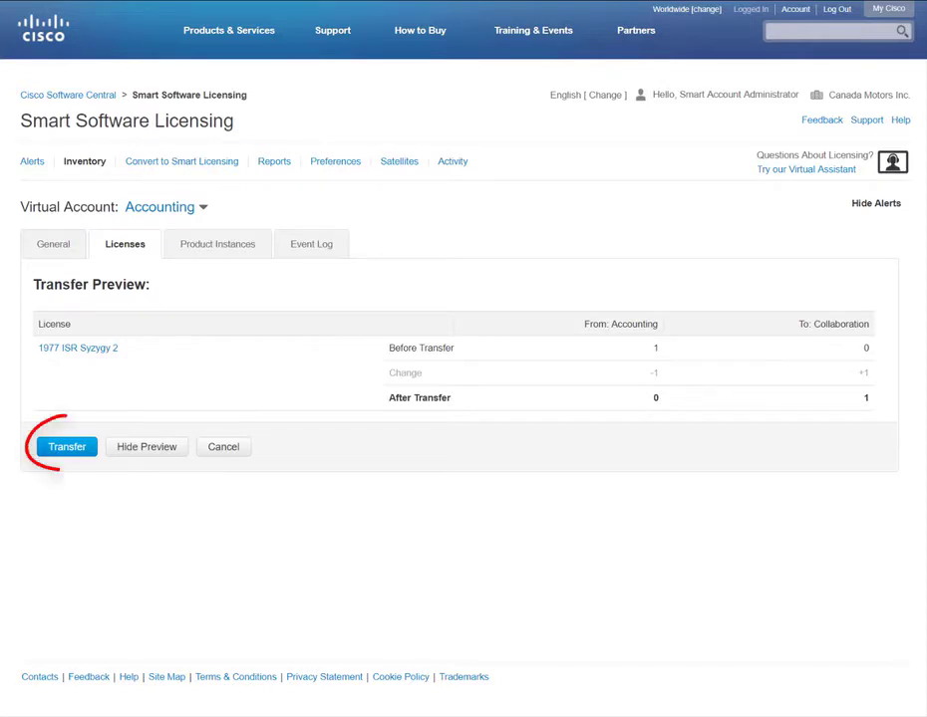
{"action": "left_click", "coordinate": [55, 447]}
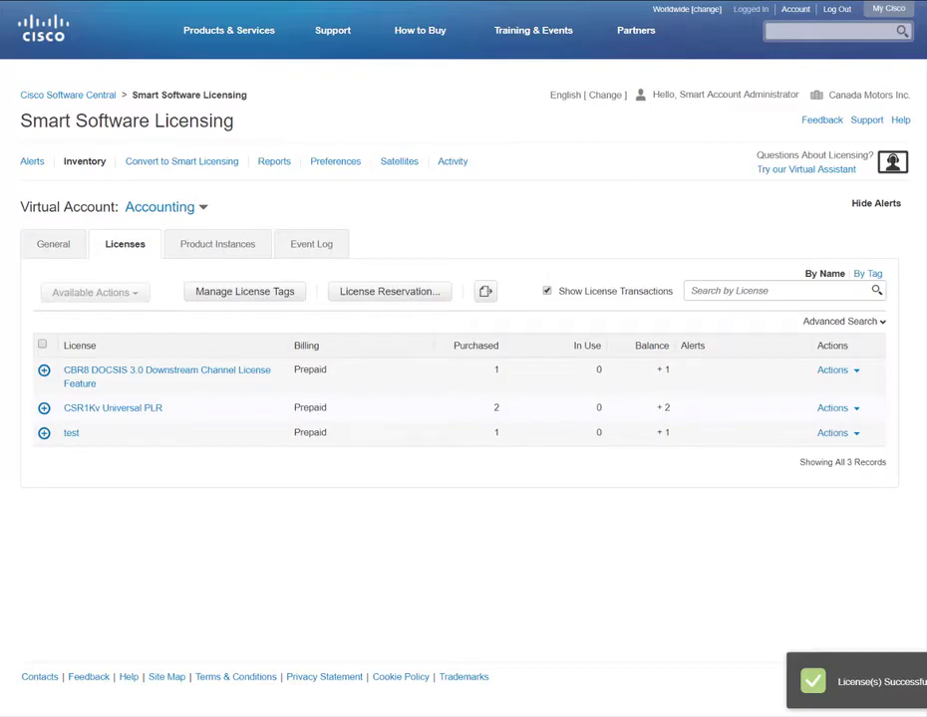
Show Accounting's Product Instances tab with the converted WS-C3850 instance.
{"action": "left_click", "coordinate": [192, 256]}
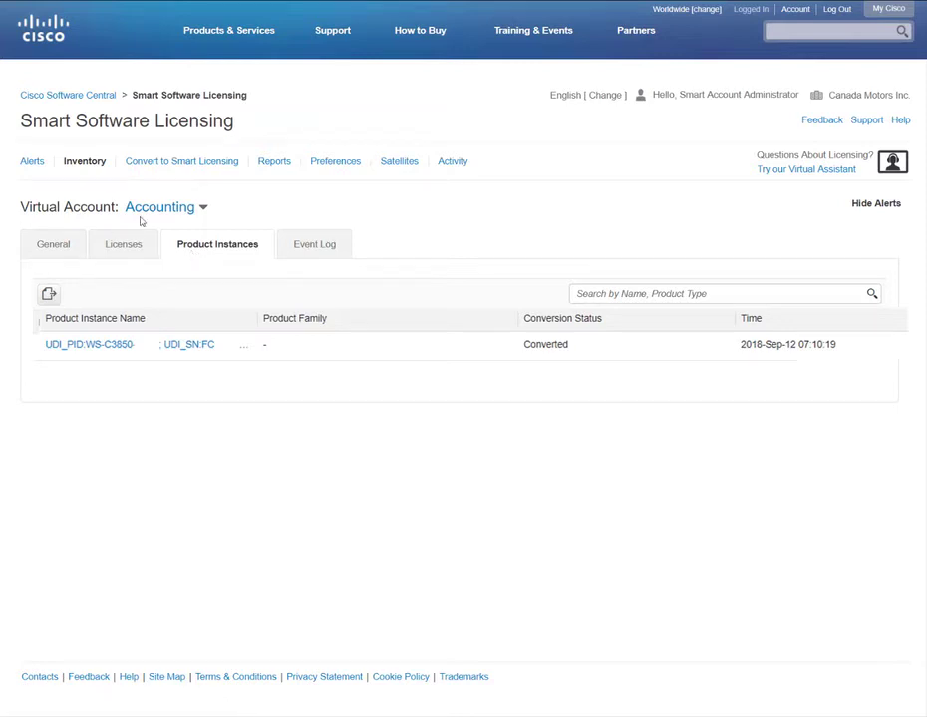
Review the transfer in Accounting's Event Log, then go to Convert to Smart Licensing.
{"action": "left_click", "coordinate": [300, 246]}
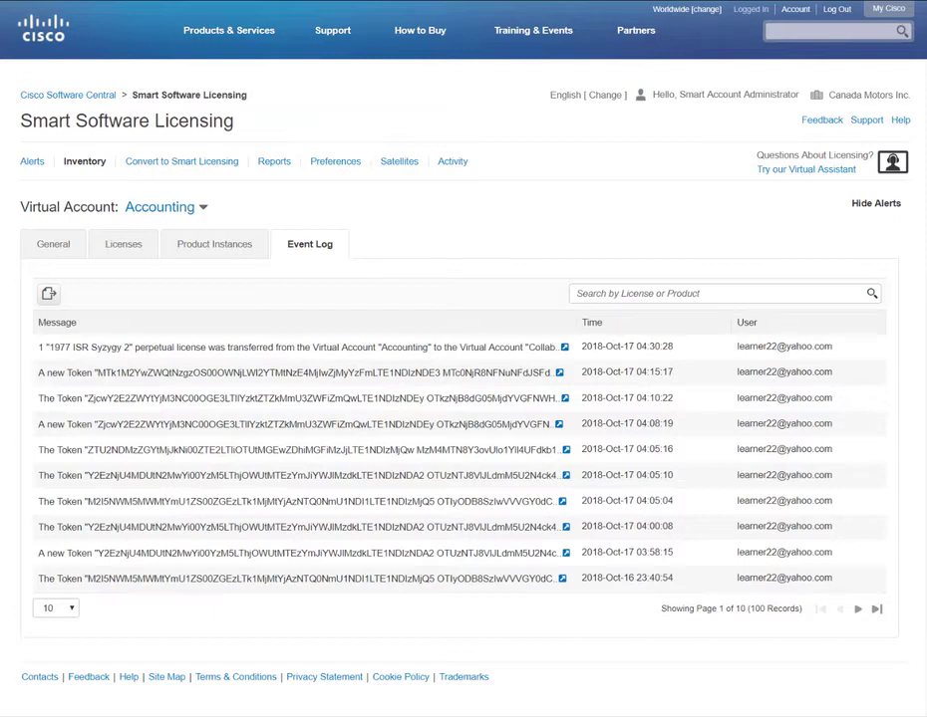
{"action": "left_click", "coordinate": [157, 163]}
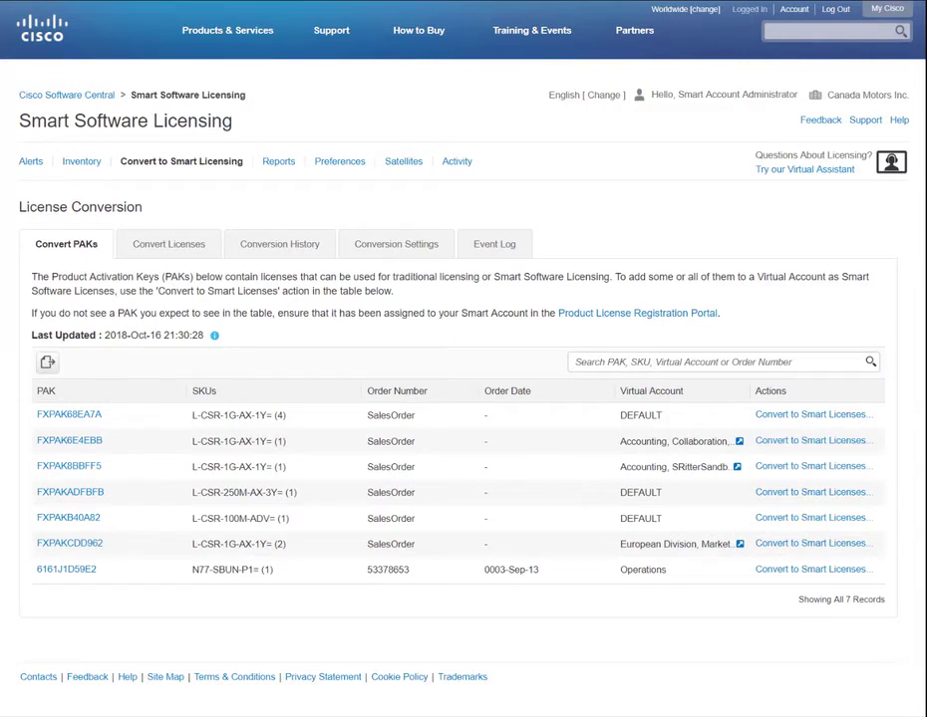
View devices eligible under Convert Licenses, then the empty Conversion History tab.
{"action": "left_click", "coordinate": [154, 242]}
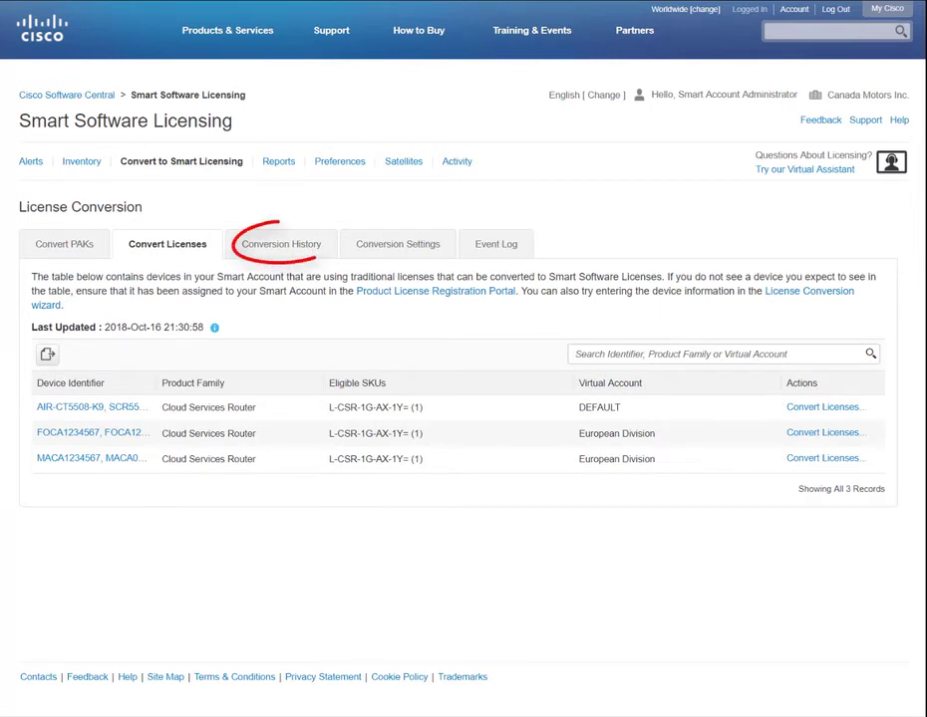
{"action": "left_click", "coordinate": [287, 253]}
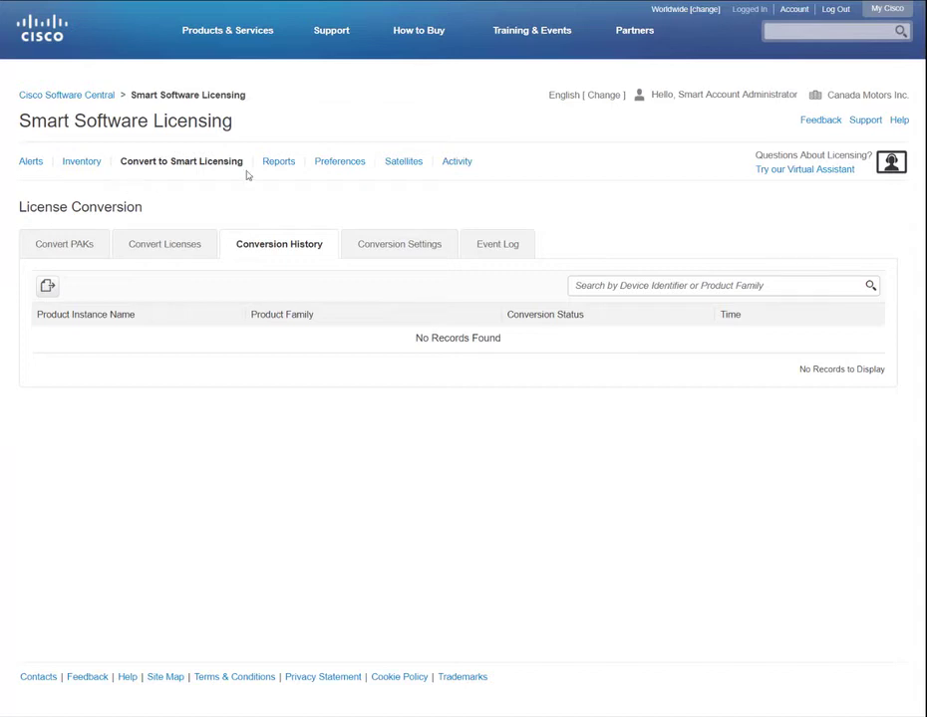
Check the Conversion Settings tab, then the 27-record conversion Event Log.
{"action": "left_click", "coordinate": [366, 239]}
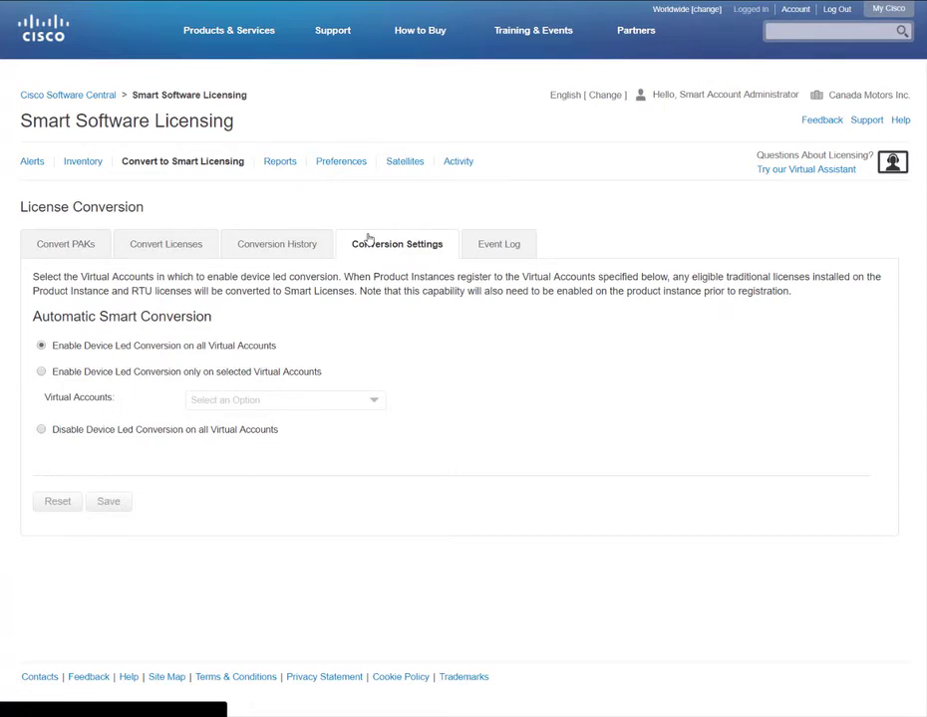
{"action": "left_click", "coordinate": [493, 251]}
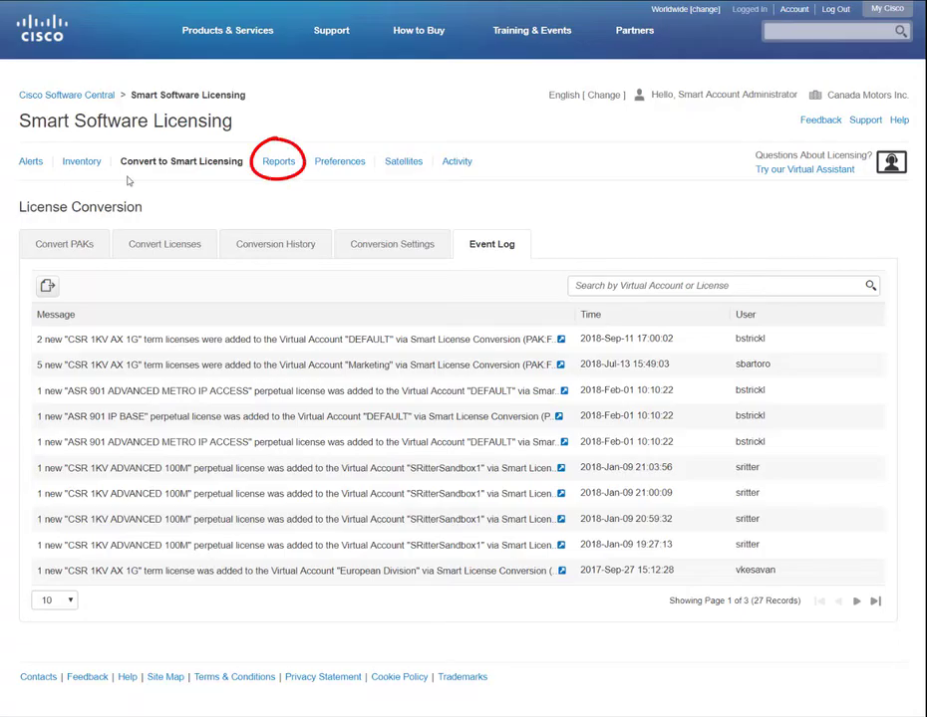
Show the Reports page with Licenses, License Subscriptions and Product Instances reports.
{"action": "left_click", "coordinate": [269, 163]}
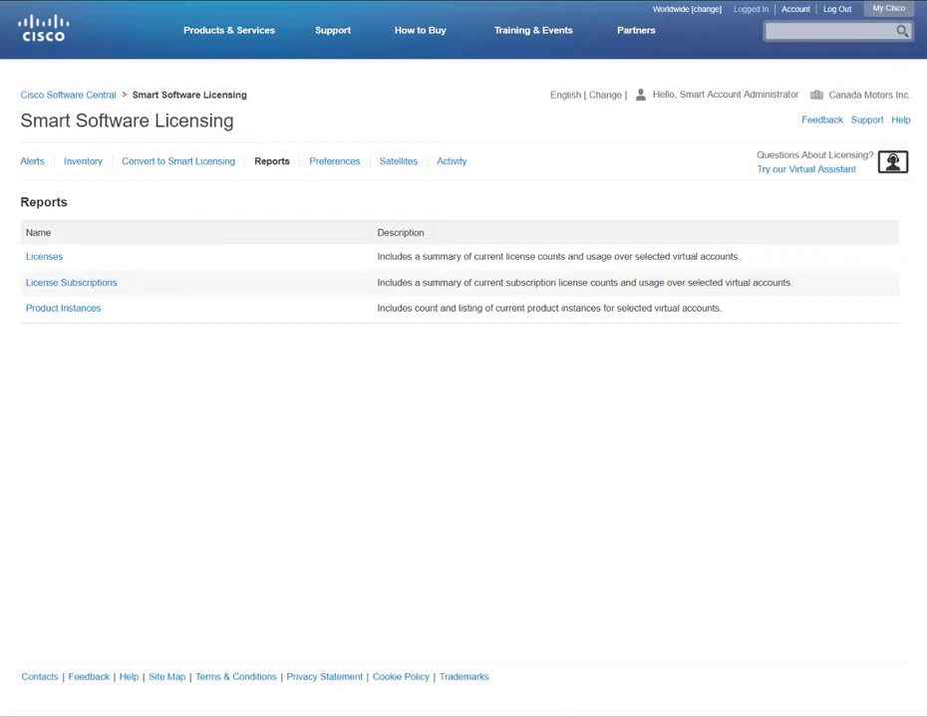
{"action": "left_click", "coordinate": [50, 286]}
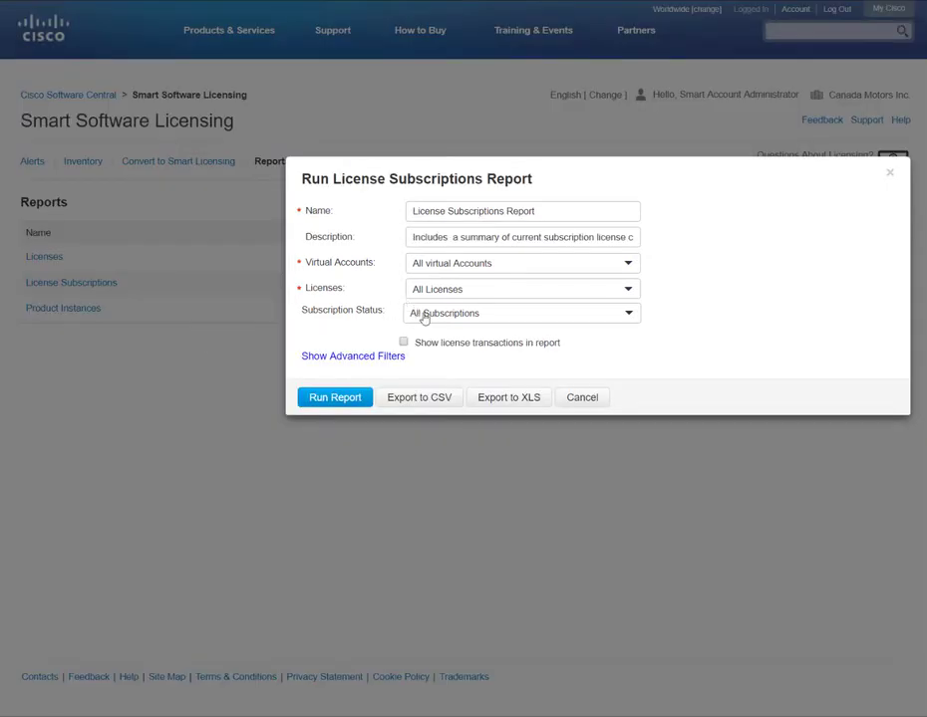
{"action": "left_click", "coordinate": [424, 315]}
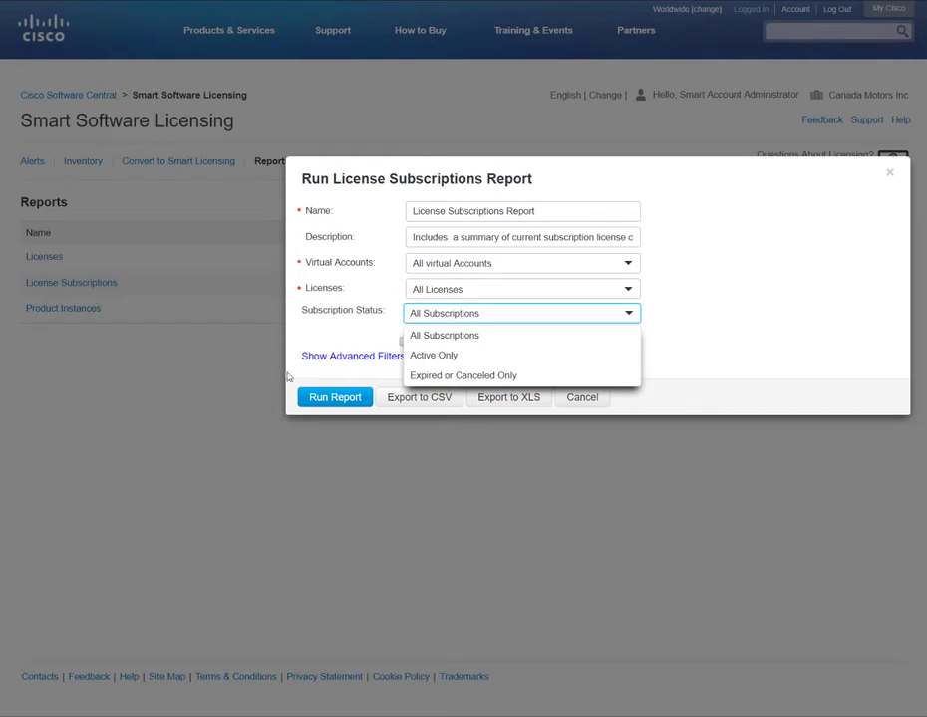
{"action": "left_click", "coordinate": [892, 183]}
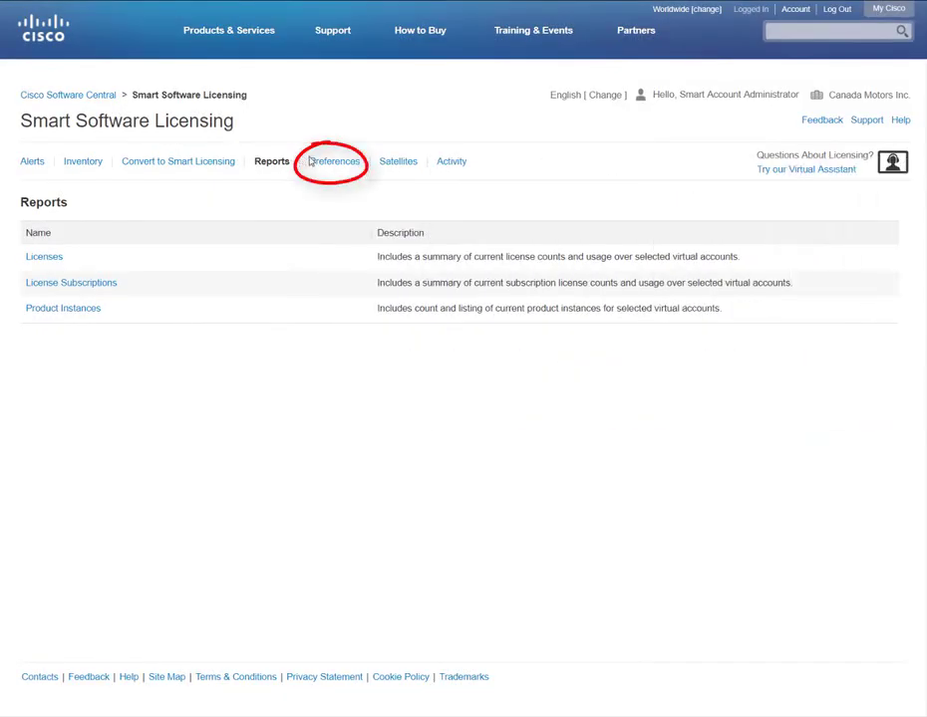
Enable the daily email event summary and satellite sync status notifications in Preferences, then save.
{"action": "left_click", "coordinate": [311, 161]}
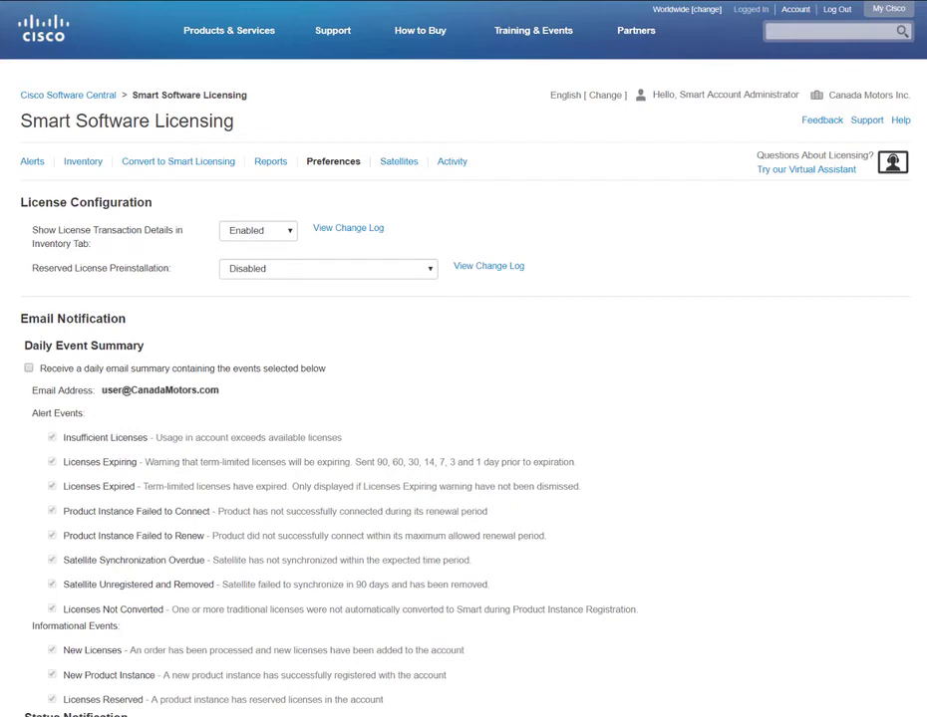
{"action": "left_click", "coordinate": [29, 368]}
{"action": "scroll", "coordinate": [29, 370], "scroll_direction": "down", "scroll_amount": 1}
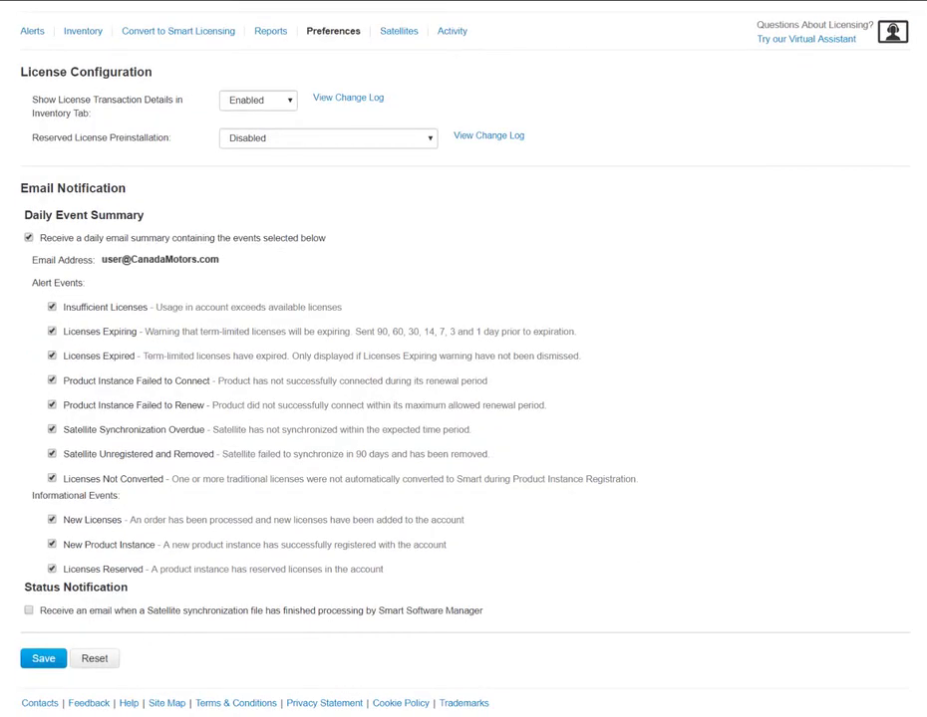
{"action": "left_click", "coordinate": [29, 611]}
{"action": "left_click", "coordinate": [42, 659]}
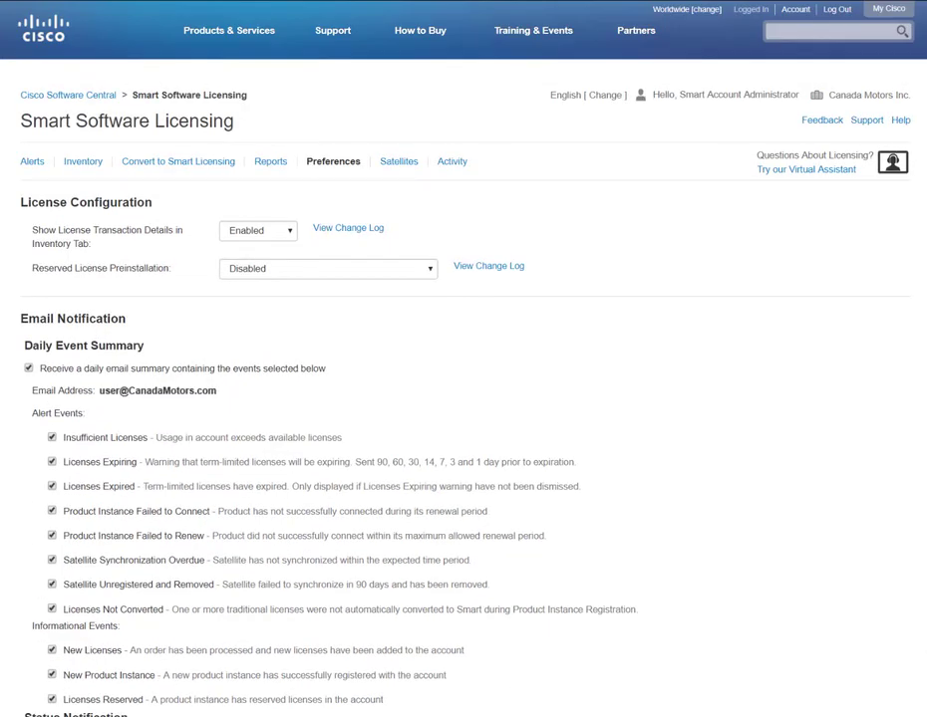
Review the Satellites list, then show the License Transactions on the Activity page.
{"action": "left_click", "coordinate": [398, 161]}
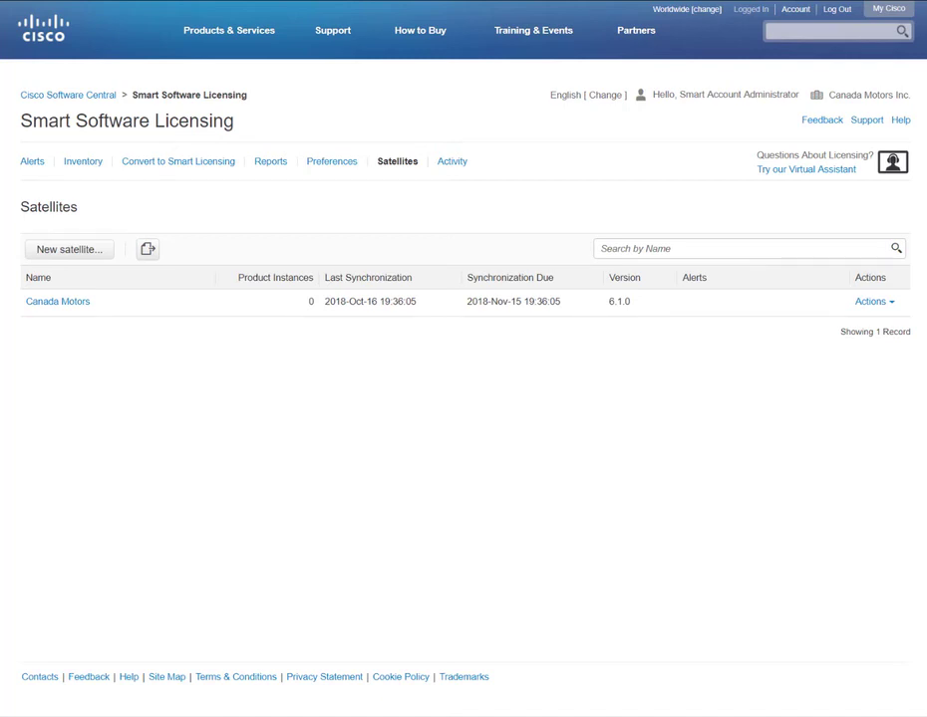
{"action": "left_click", "coordinate": [449, 162]}
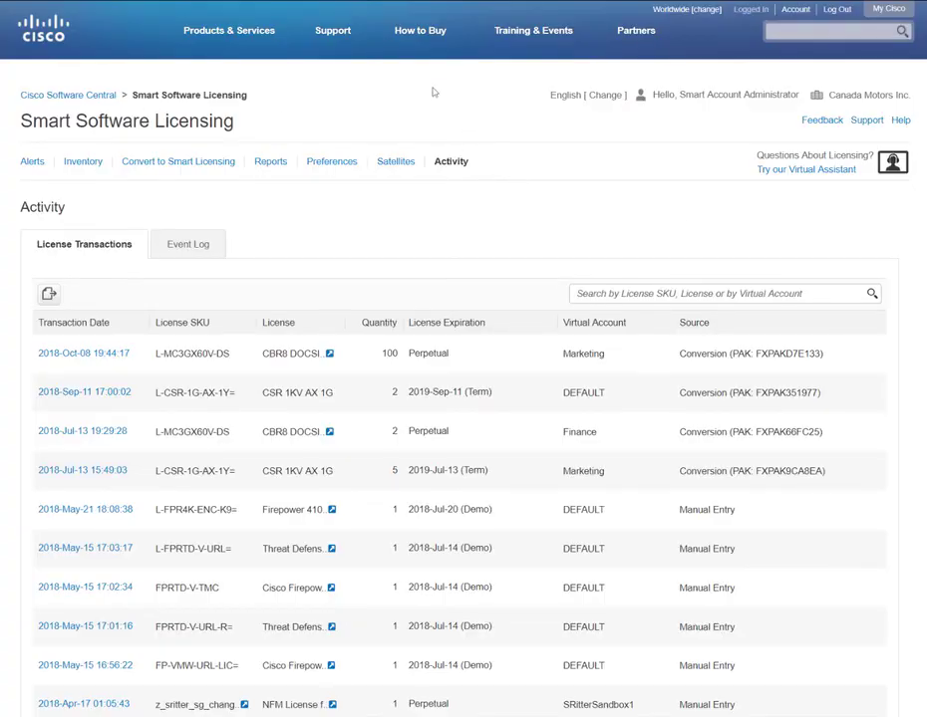
Launch the Virtual Assistant and open its 'How to activate Smart Licenses?' answer.
{"action": "left_click", "coordinate": [844, 174]}
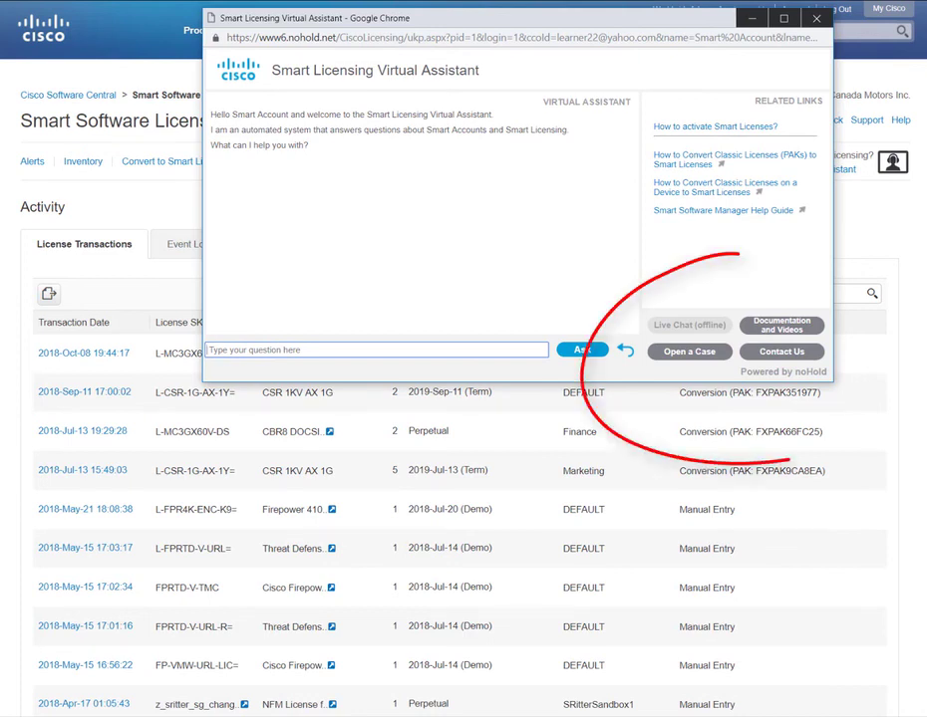
{"action": "left_click", "coordinate": [757, 130]}
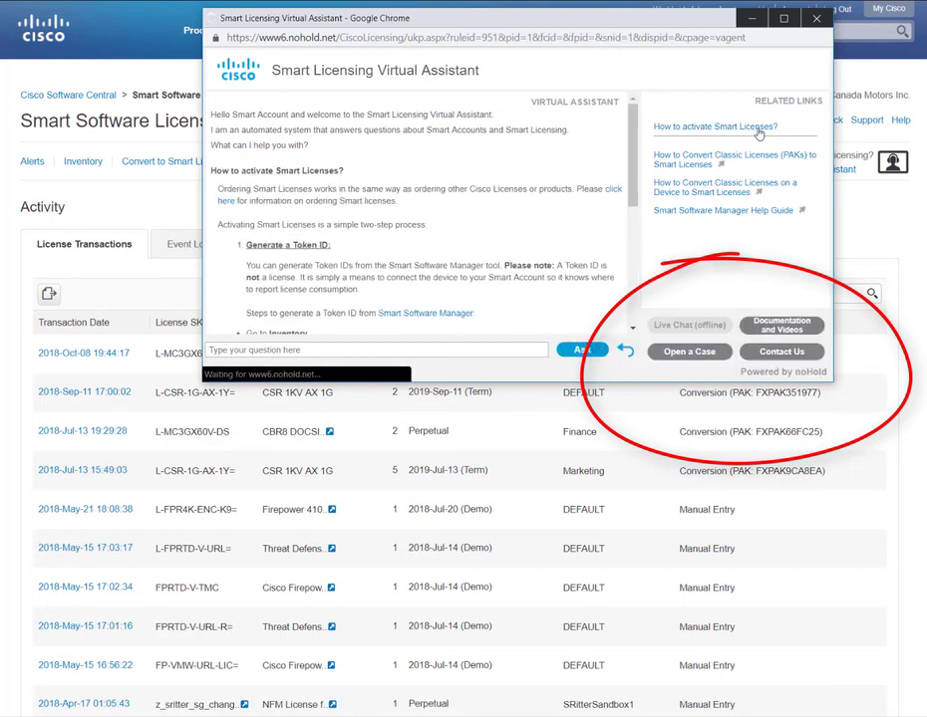